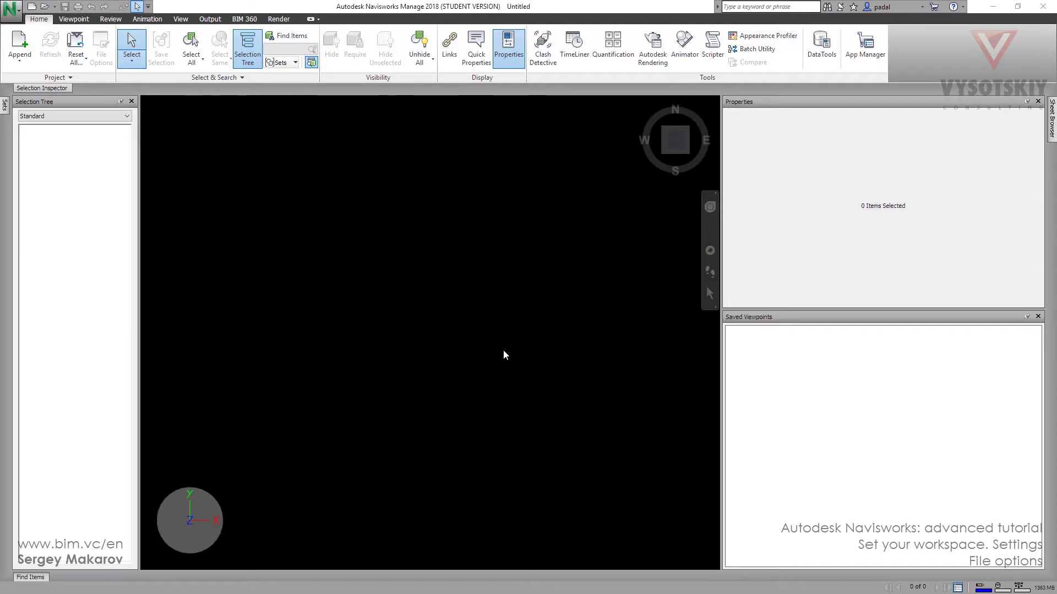
Open the Office.nwf model from folder 12.
left_click(45, 7)
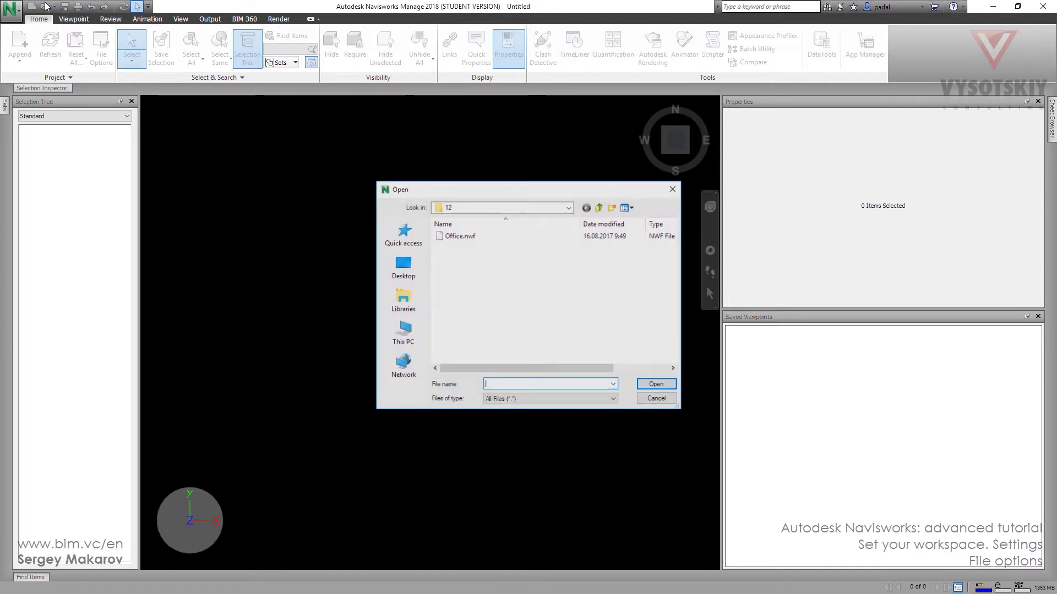
left_click(500, 208)
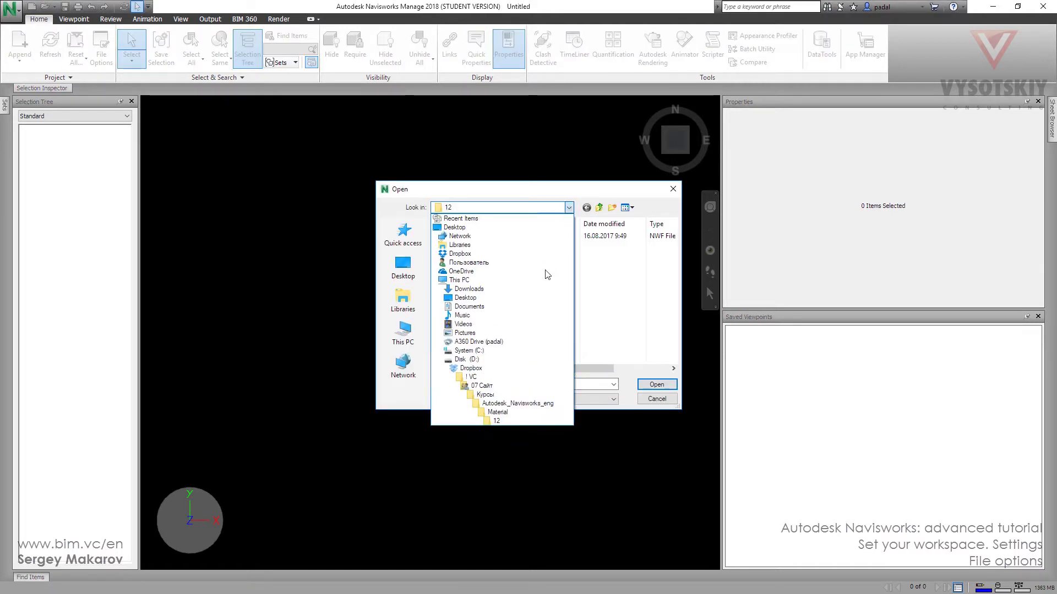
left_click(496, 421)
left_click(456, 238)
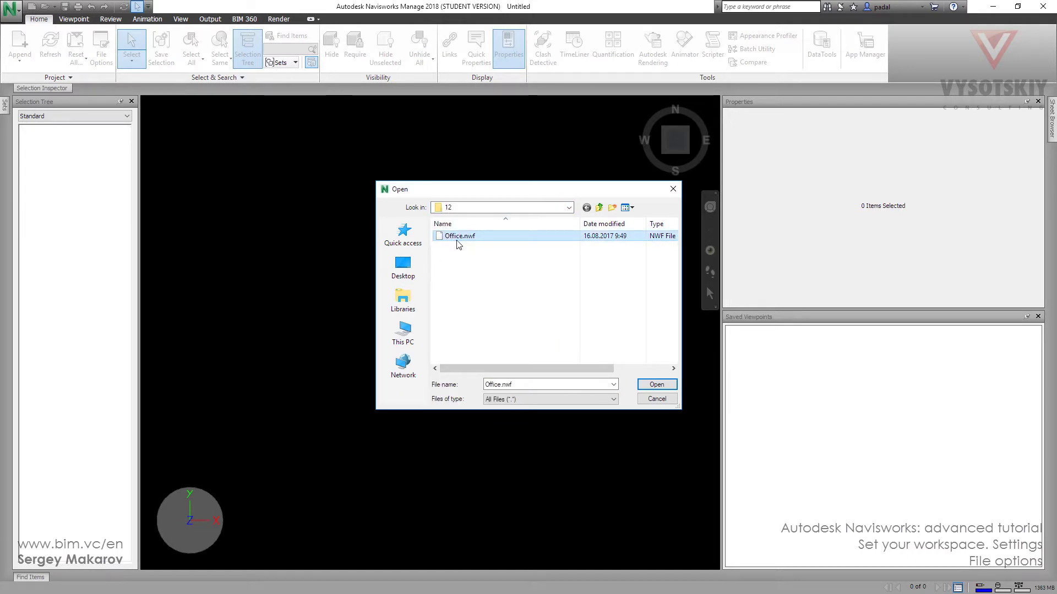
left_click(649, 384)
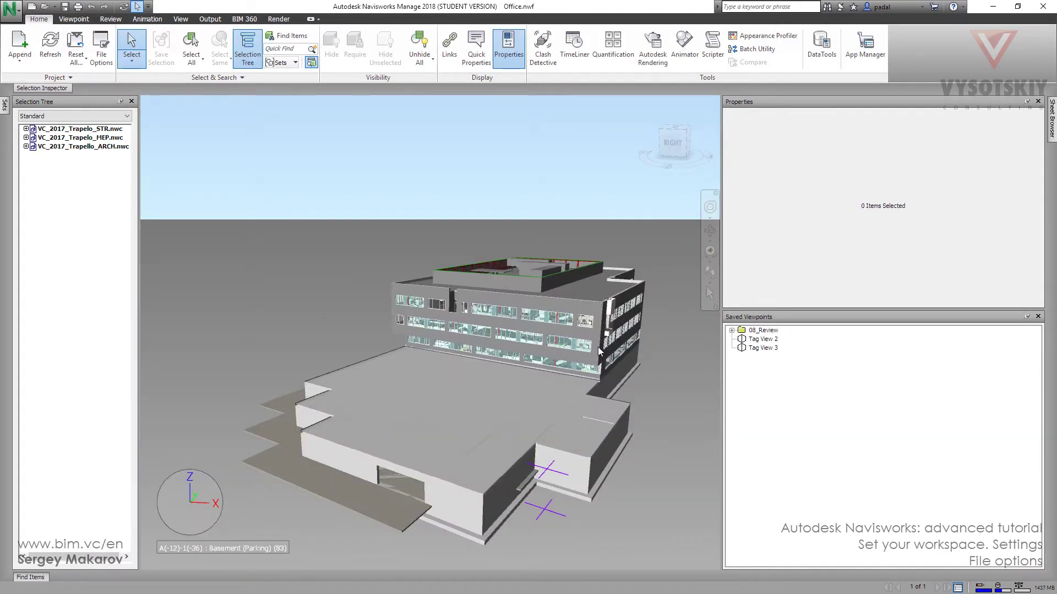
In File Options, change the culling pixel threshold from 1 to 10000.
left_click(103, 46)
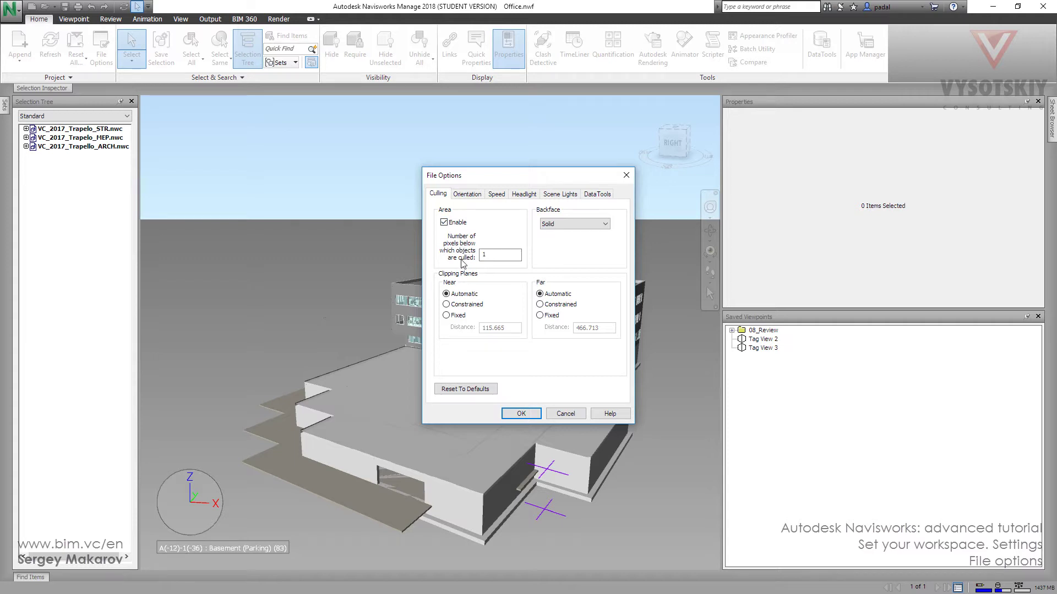
left_click(499, 257)
type("0000")
left_click_drag(501, 184, 670, 161)
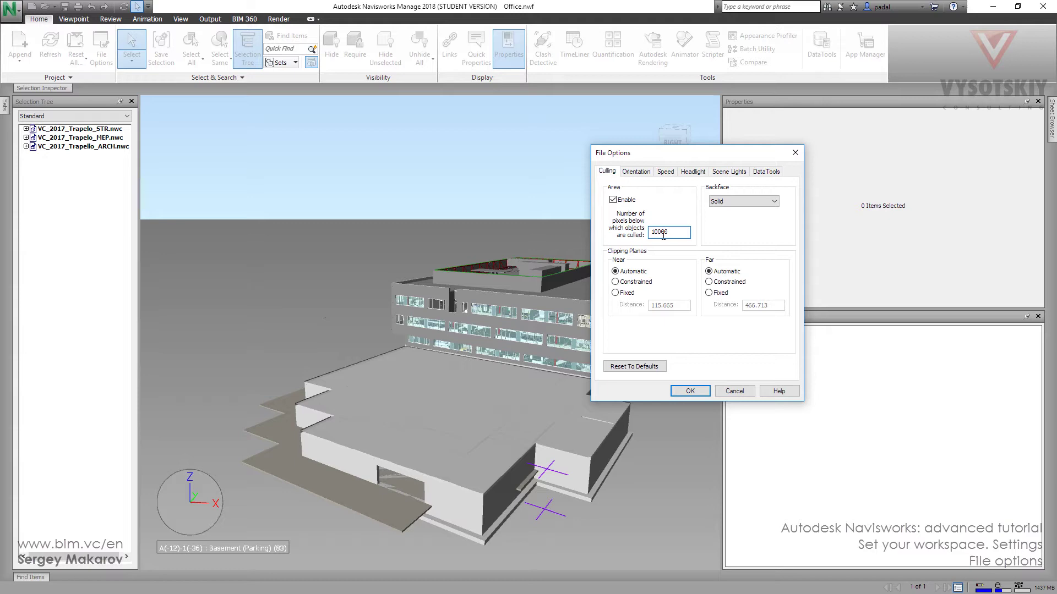
Apply the 10000-pixel culling and orbit the building through low side views to an oblique view.
left_click(690, 392)
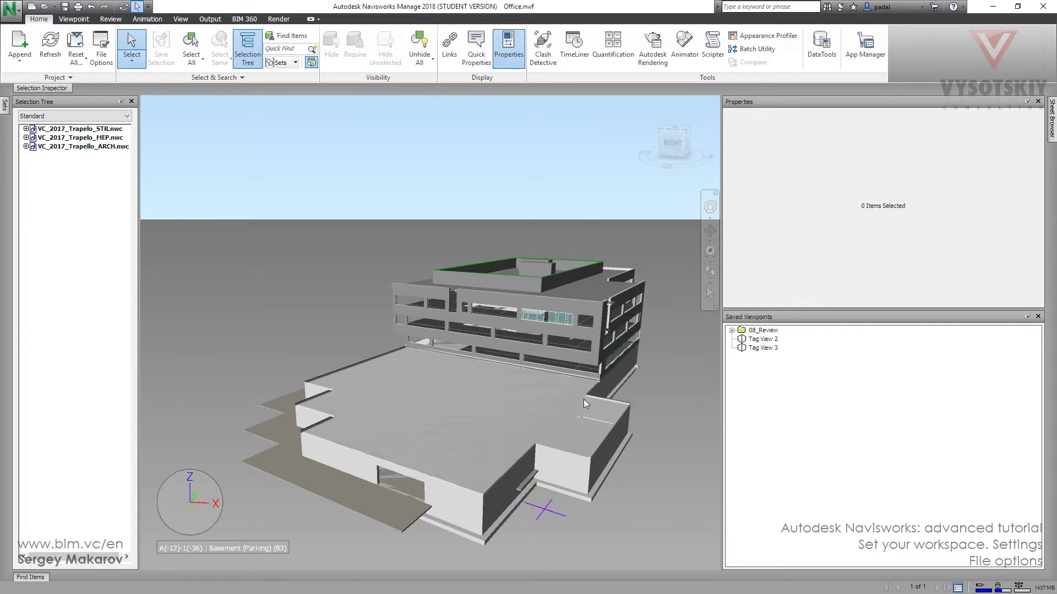
mouse_move(543, 396)
left_mouse_down()
mouse_move(427, 377)
mouse_move(578, 399)
mouse_move(490, 377)
mouse_move(549, 406)
mouse_move(566, 373)
mouse_move(672, 385)
left_mouse_up()
left_click_drag(397, 374, 523, 372)
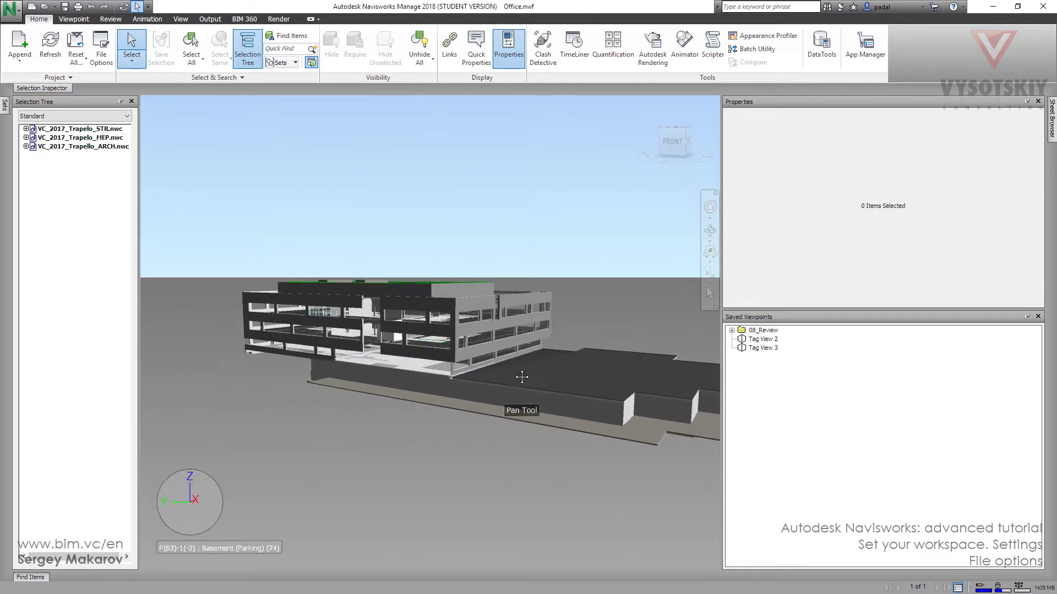
left_click_drag(459, 372, 503, 377)
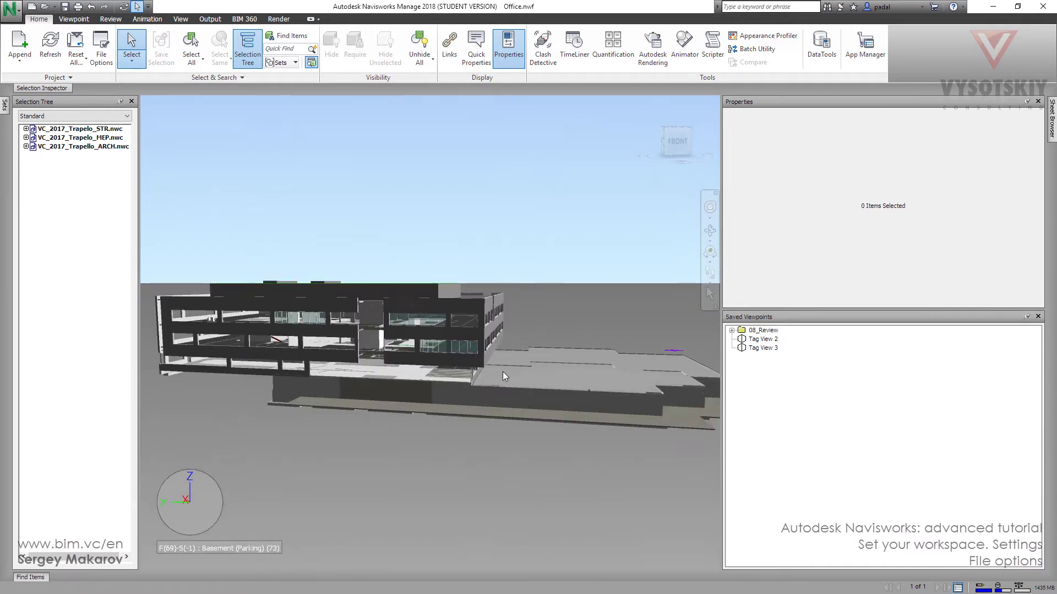
left_click_drag(615, 383, 549, 386)
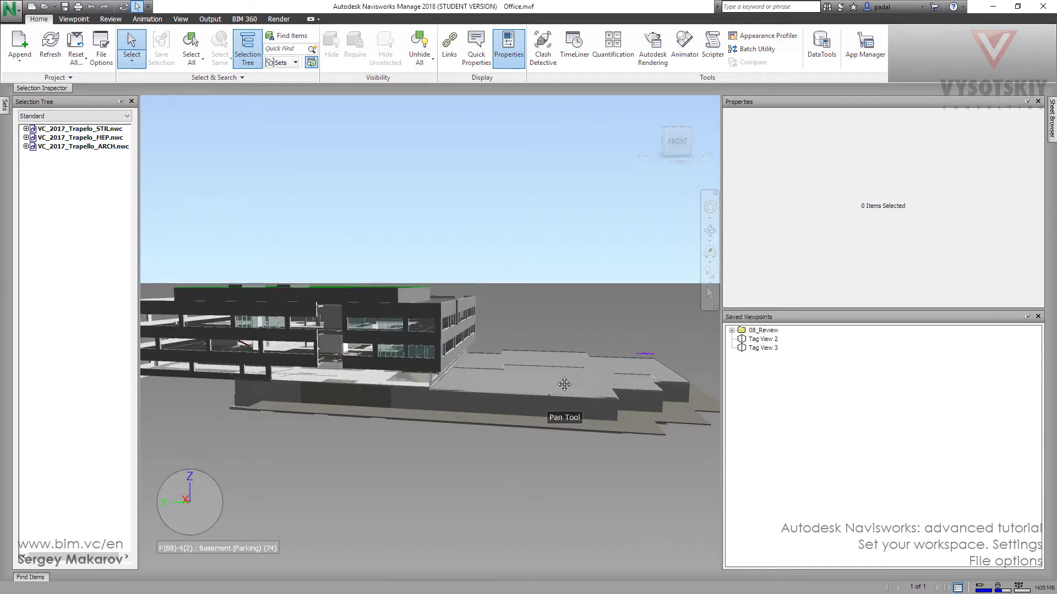
left_click_drag(623, 374, 383, 386)
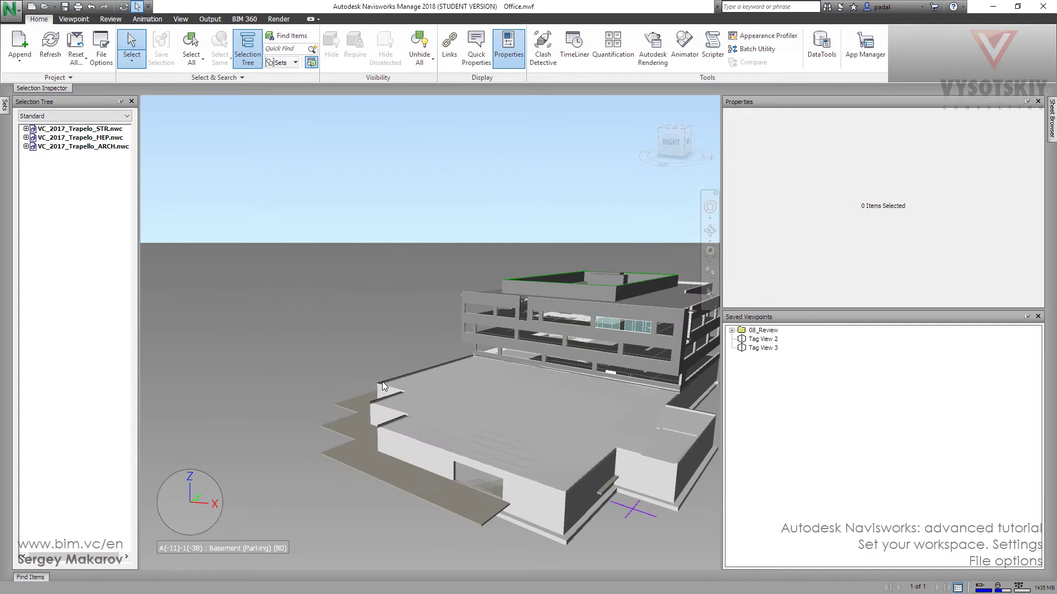
Reset area culling to 1 pixel and set both clipping planes to Fixed, near distance 20.
left_click(100, 47)
left_click_drag(502, 254, 464, 252)
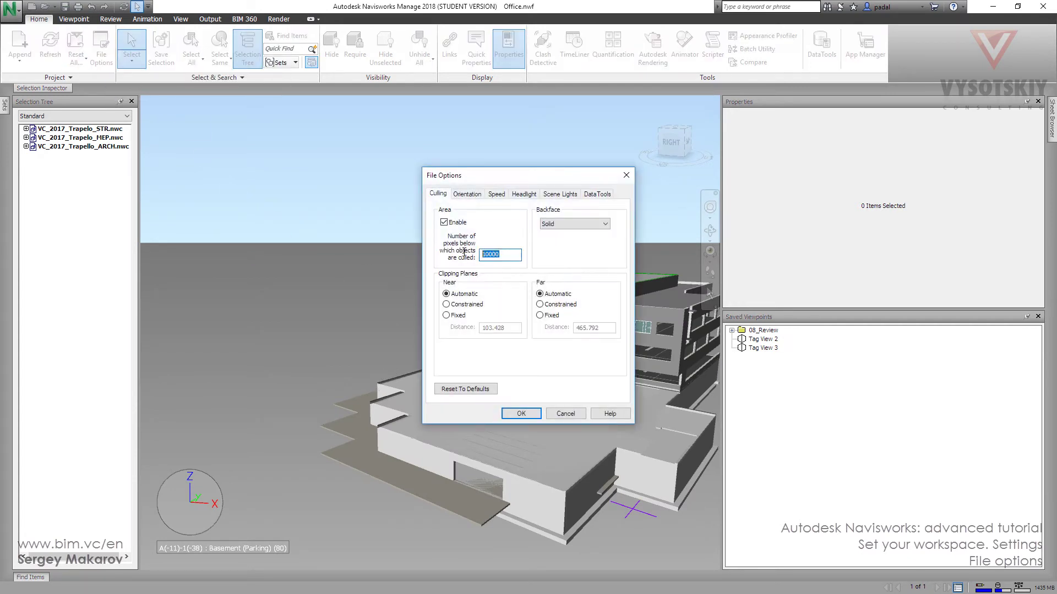
type("1")
left_click(447, 315)
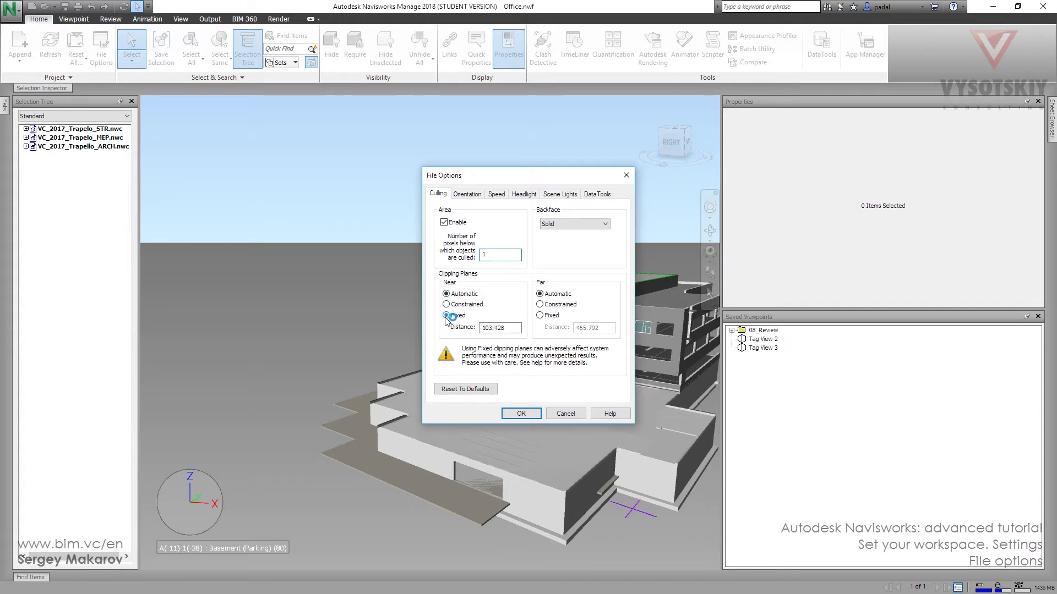
left_click(546, 316)
left_click_drag(545, 178, 361, 154)
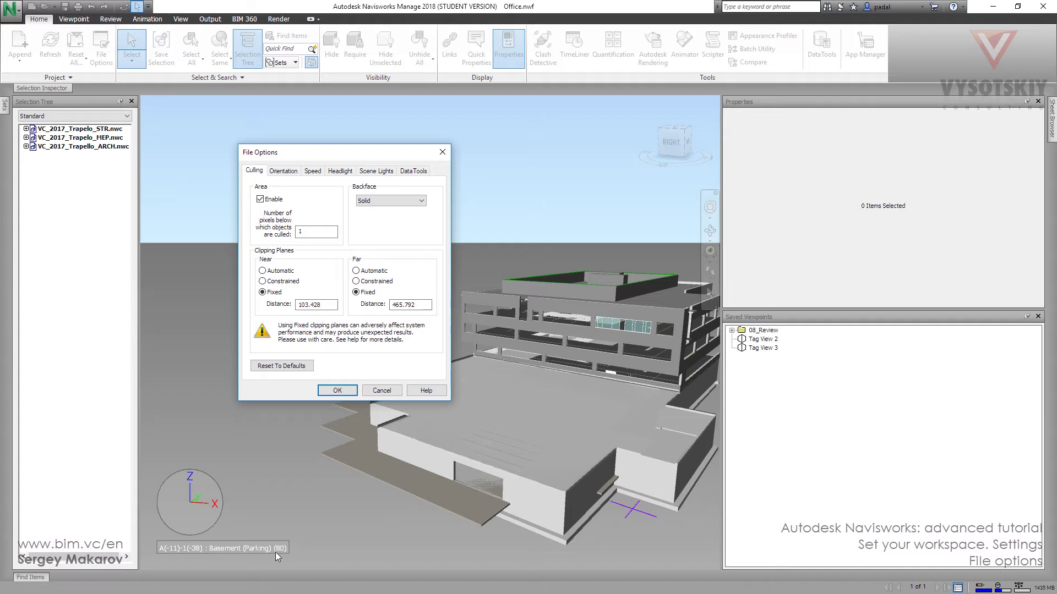
double_click(324, 305)
type("20")
Apply the settings and zoom through the clipped facade to the ducts, desks and meeting table.
left_click(330, 390)
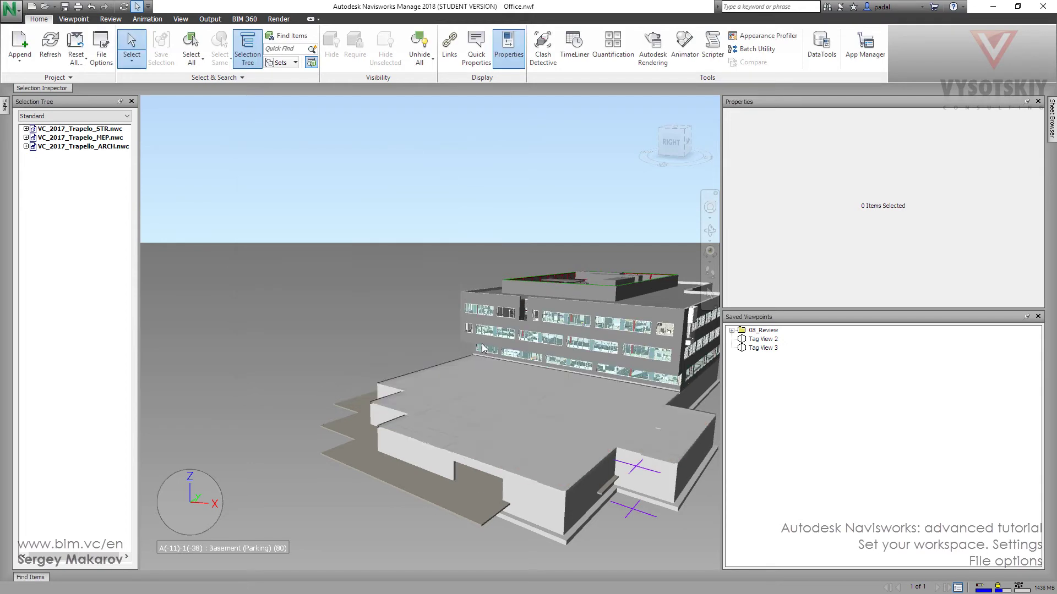
scroll(502, 383, "up", 5)
scroll(503, 384, "up", 5)
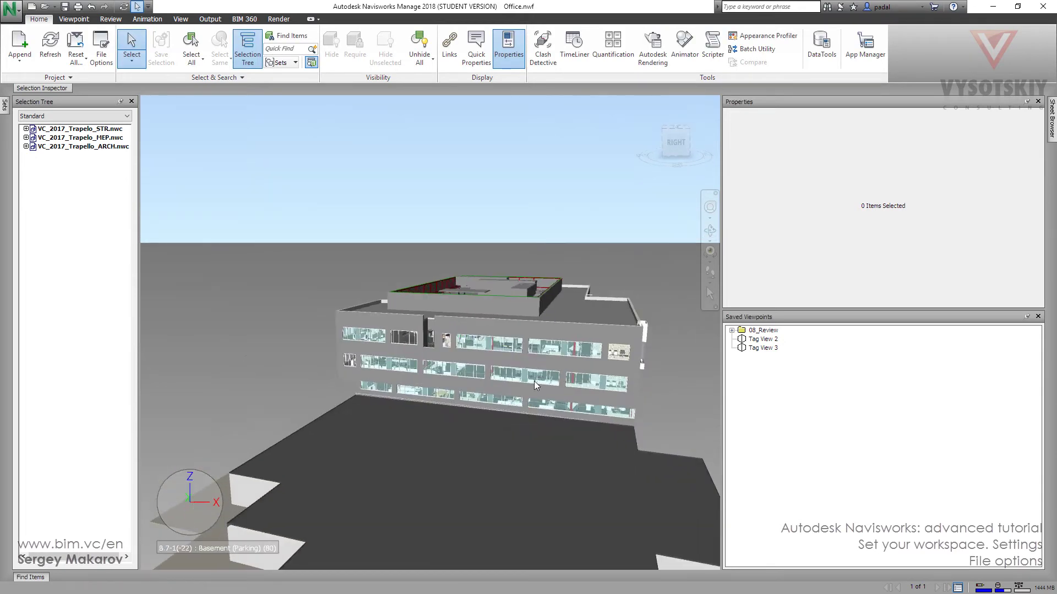
scroll(501, 386, "up", 5)
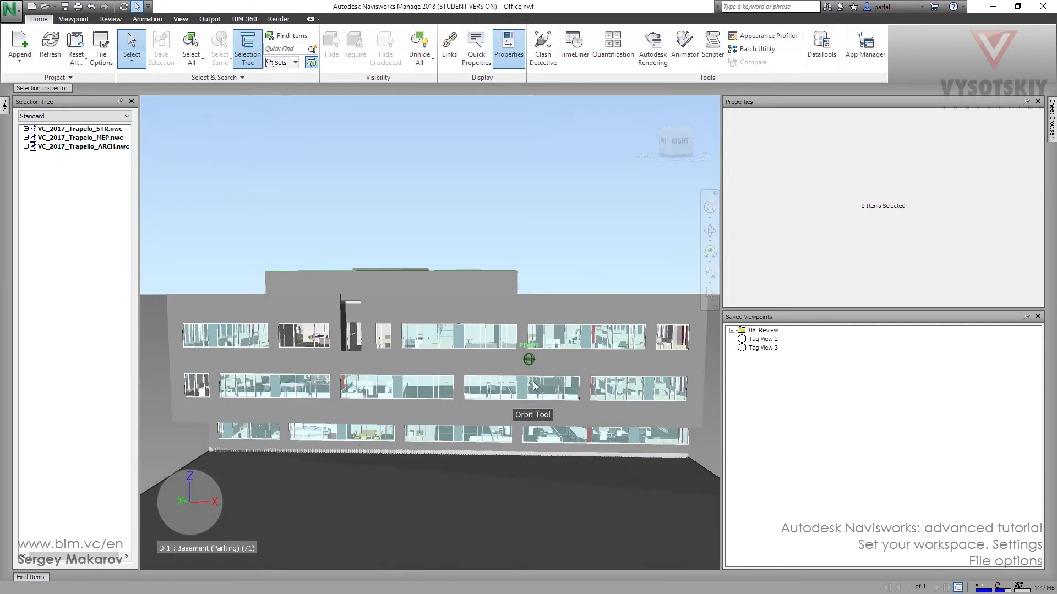
scroll(447, 396, "up", 5)
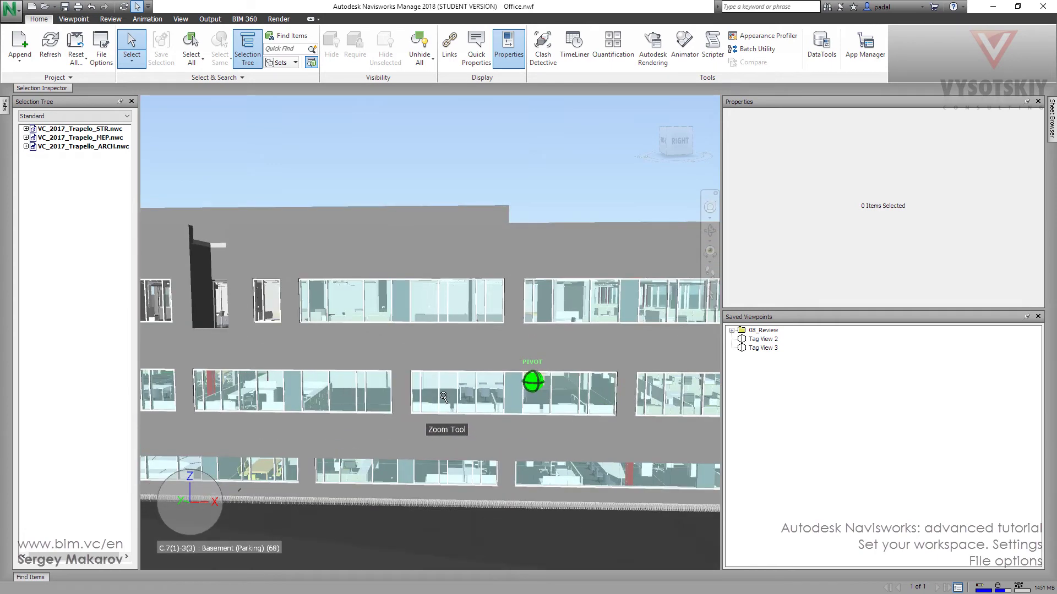
scroll(443, 395, "up", 5)
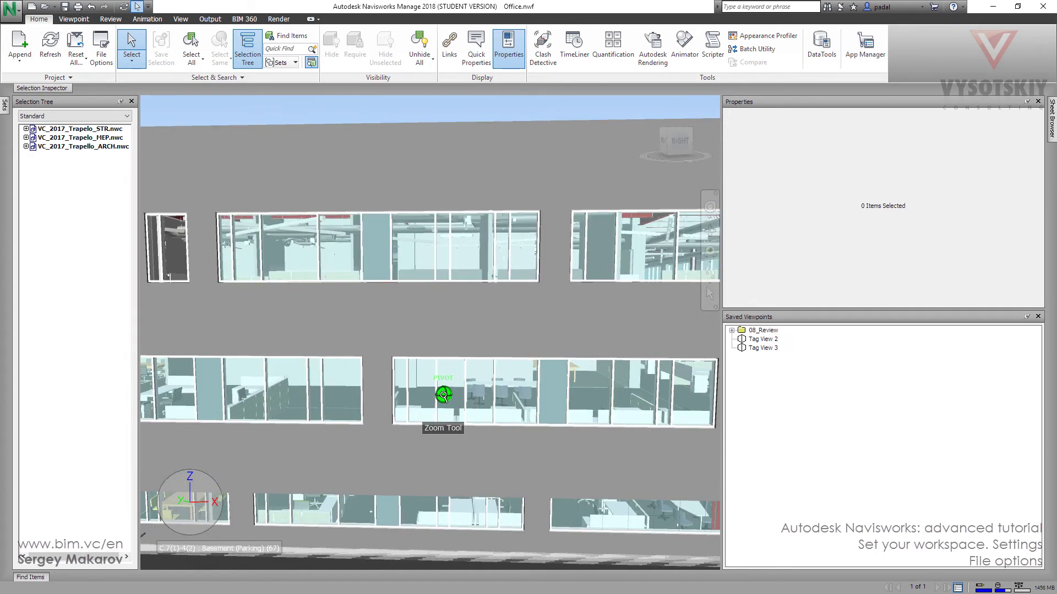
scroll(437, 377, "up", 6)
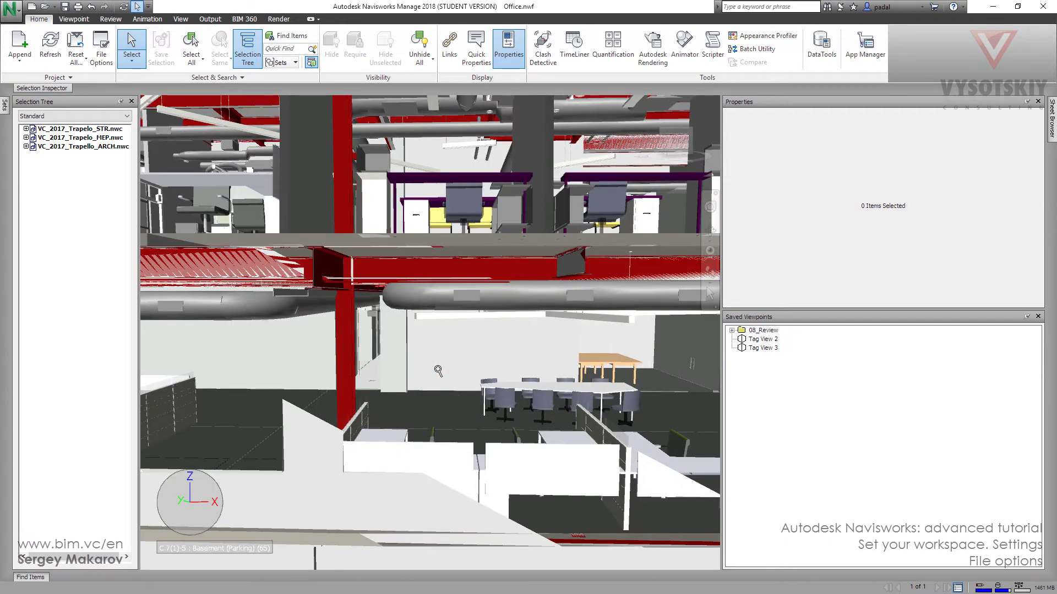
scroll(438, 370, "down", 6)
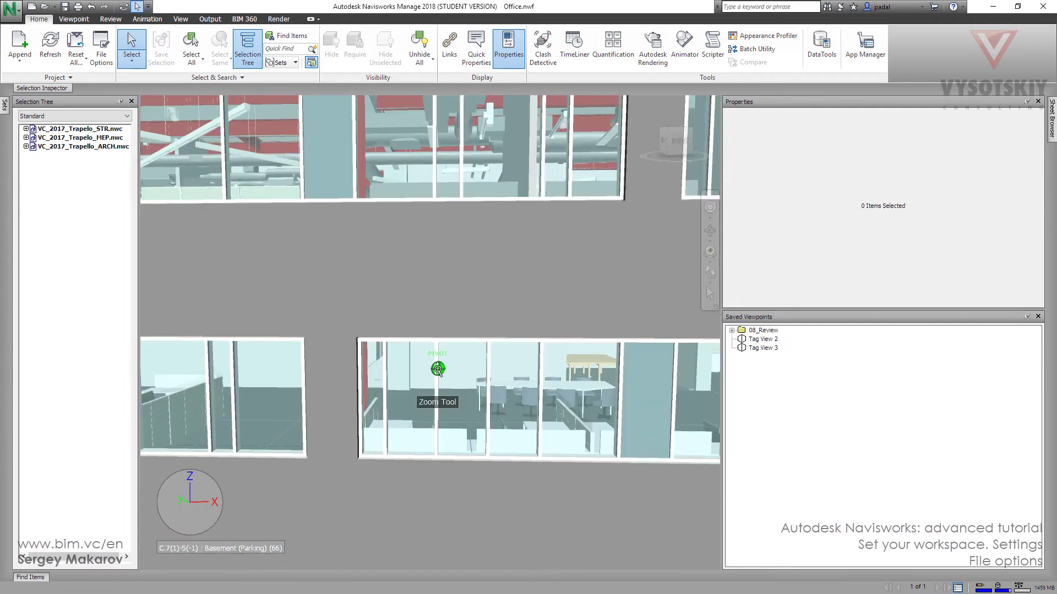
scroll(438, 369, "up", 6)
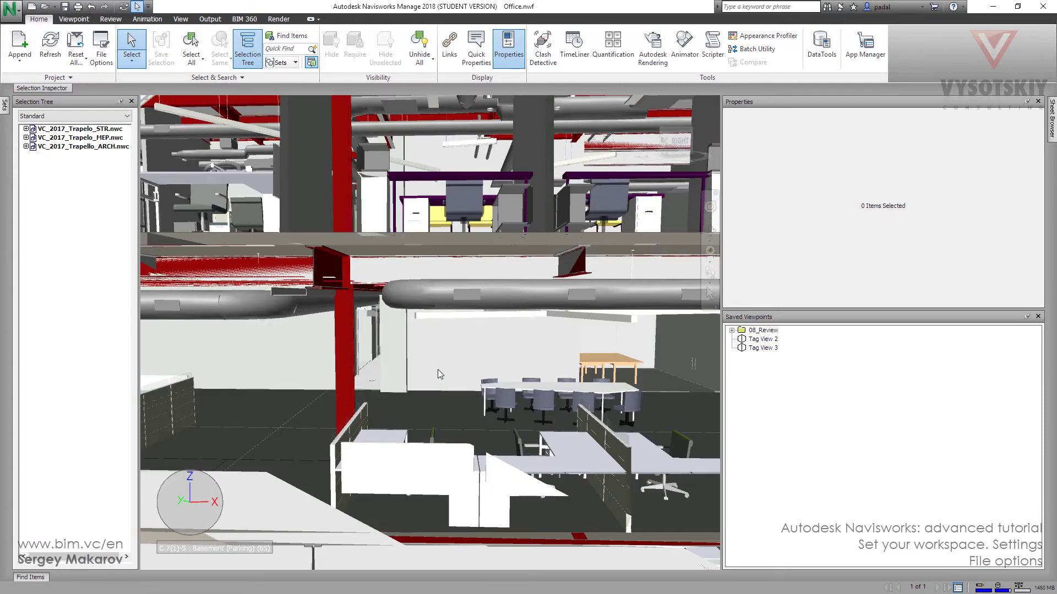
Try the near clipping plane as Automatic, then Constrained, then back to Fixed at 20.
left_click(106, 45)
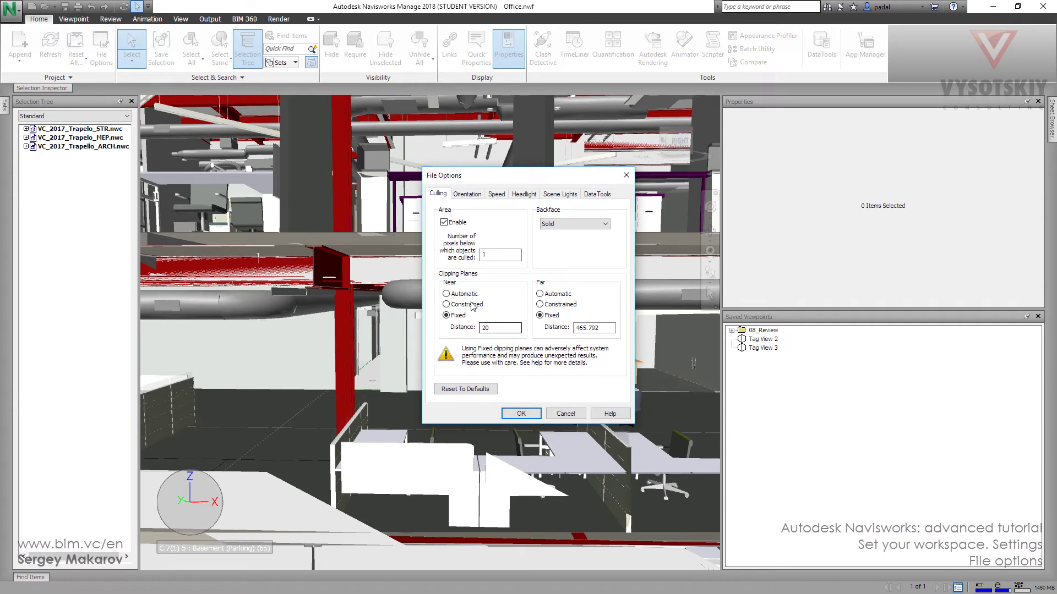
left_click(465, 294)
left_click(468, 305)
left_click(521, 413)
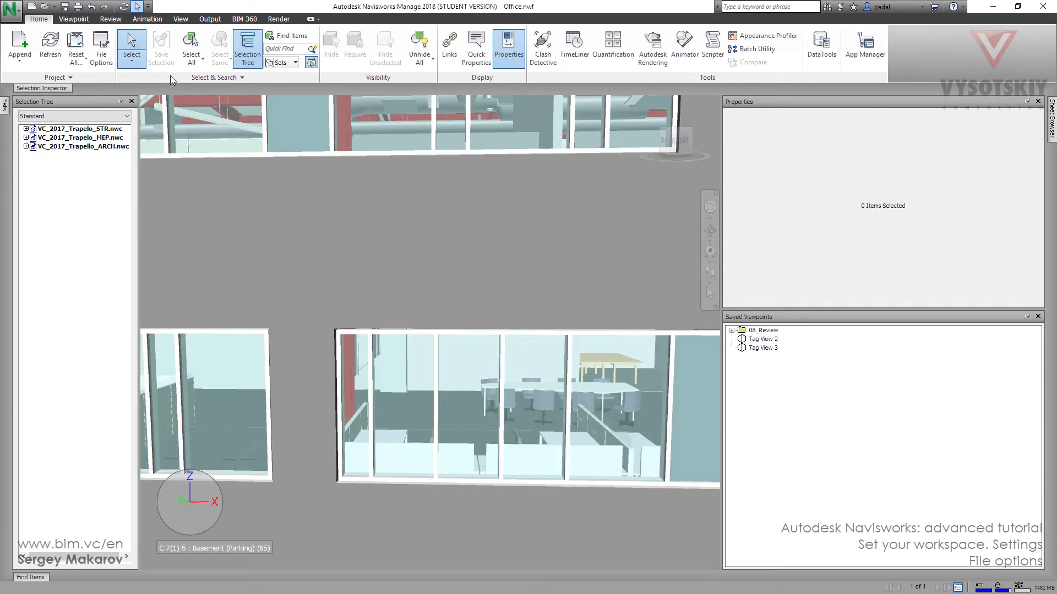
left_click(101, 46)
left_click(446, 315)
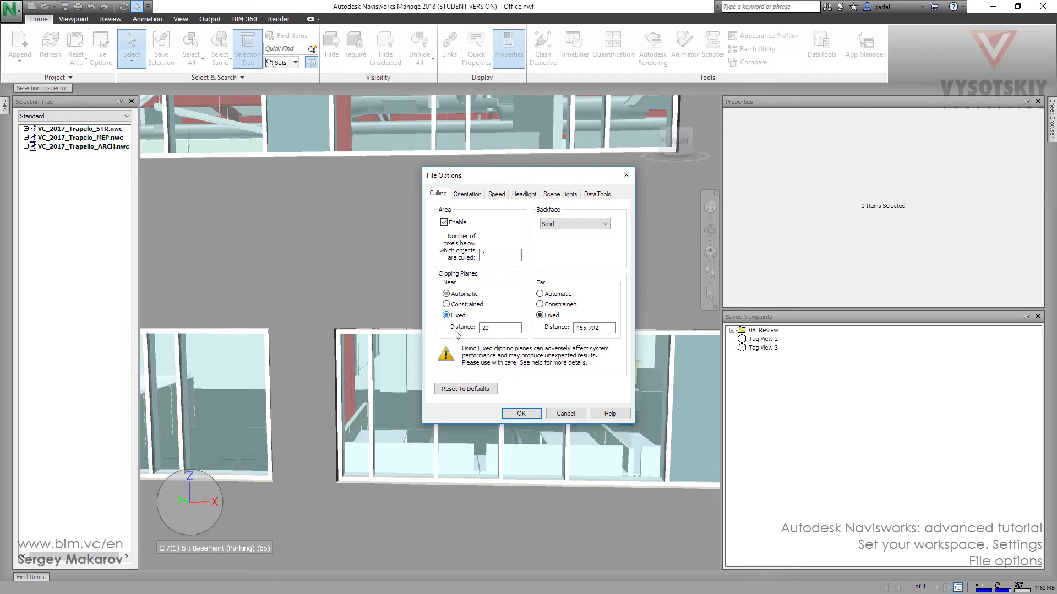
left_click(530, 414)
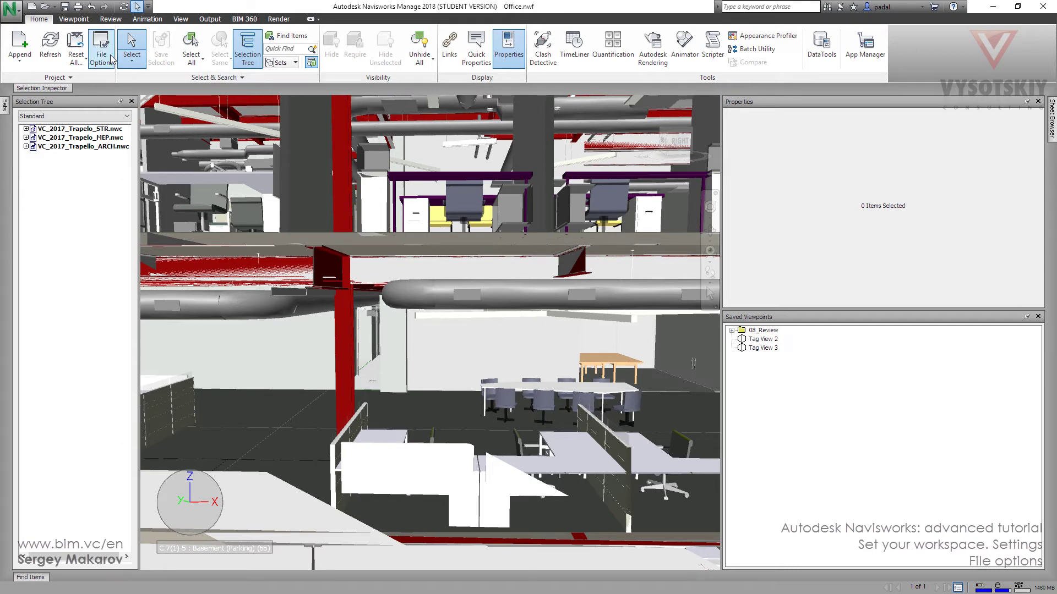
Set the near clipping plane to Automatic and apply it.
left_click(92, 51)
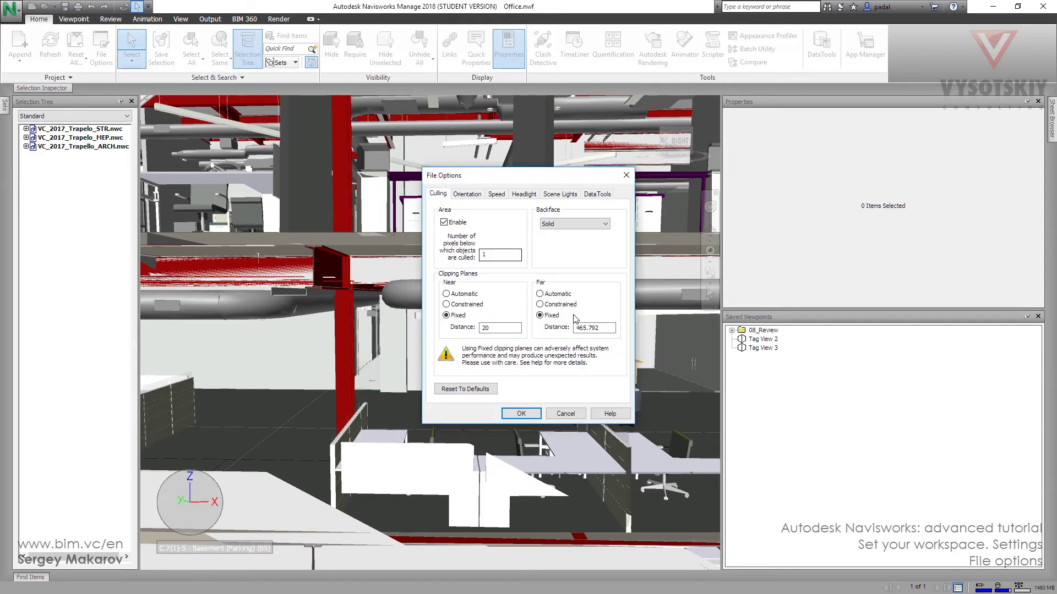
left_click(455, 295)
left_click(467, 195)
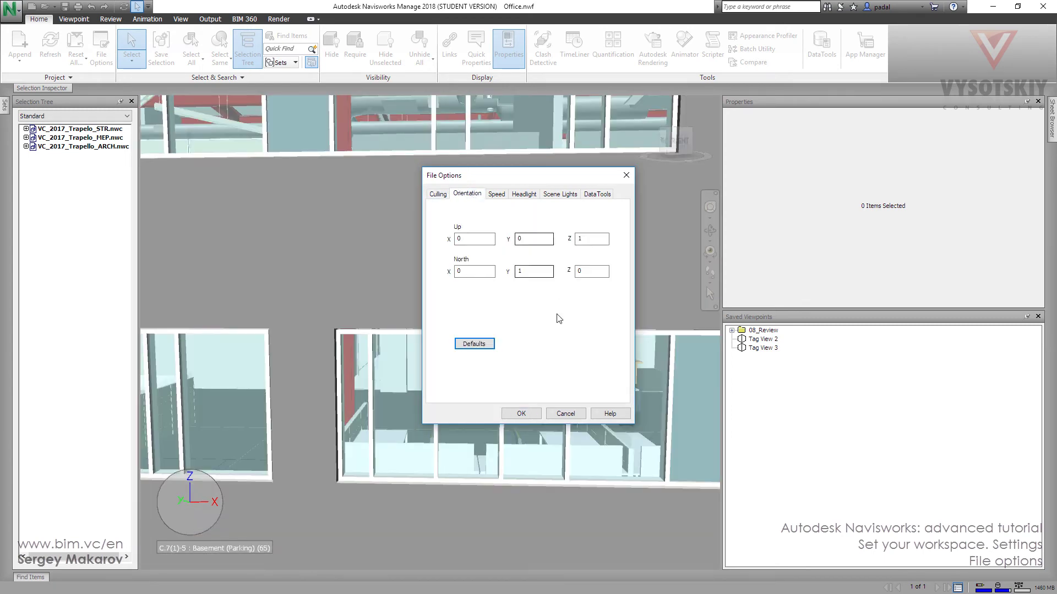
left_click(521, 413)
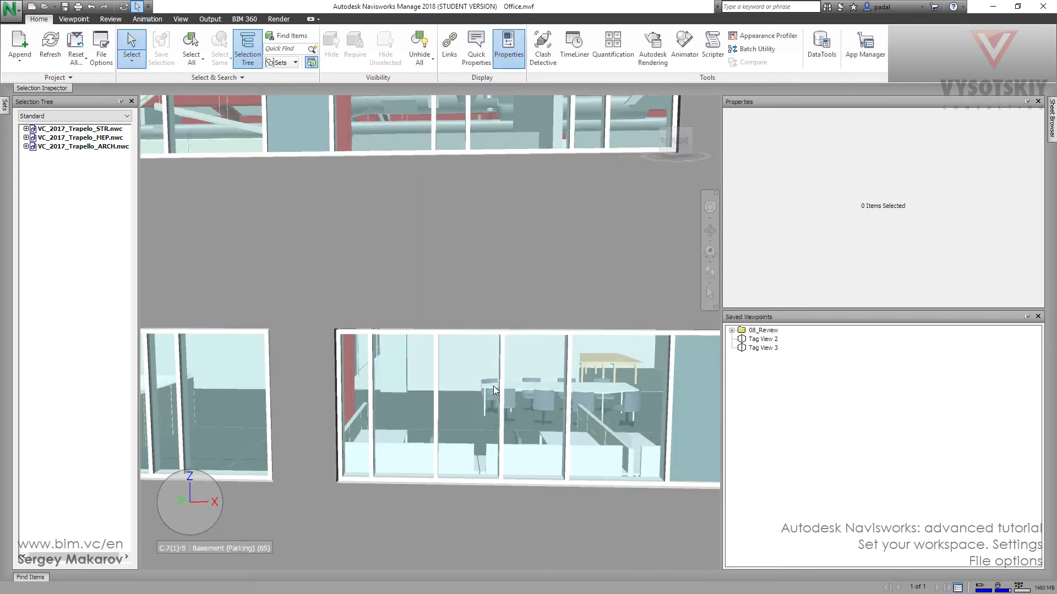
Zoom out of the interior and orbit the building to view it from below and overhead.
scroll(493, 385, "down", 5)
scroll(472, 343, "down", 5)
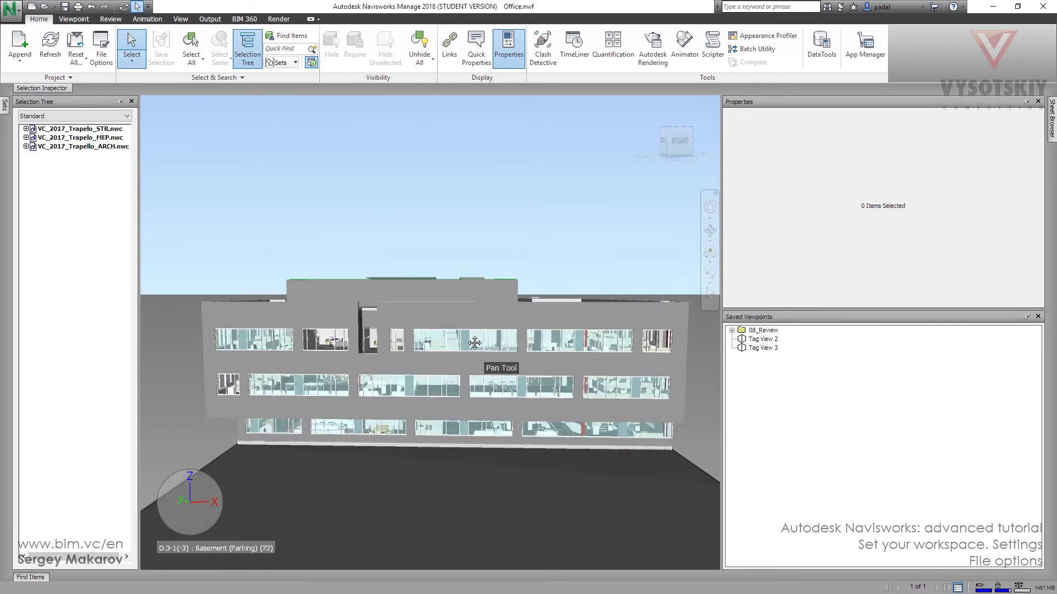
middle_click_drag(471, 344, 365, 311, "shift")
middle_click_drag(421, 284, 456, 308, "shift")
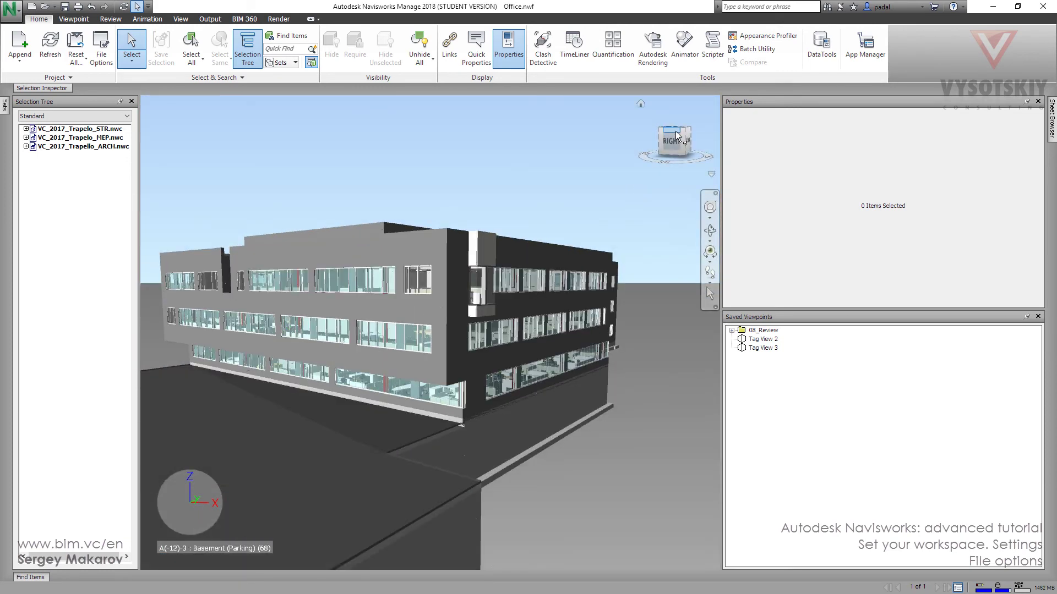
mouse_move(675, 130)
left_mouse_down()
mouse_move(678, 157)
mouse_move(673, 100)
mouse_move(676, 561)
left_mouse_up()
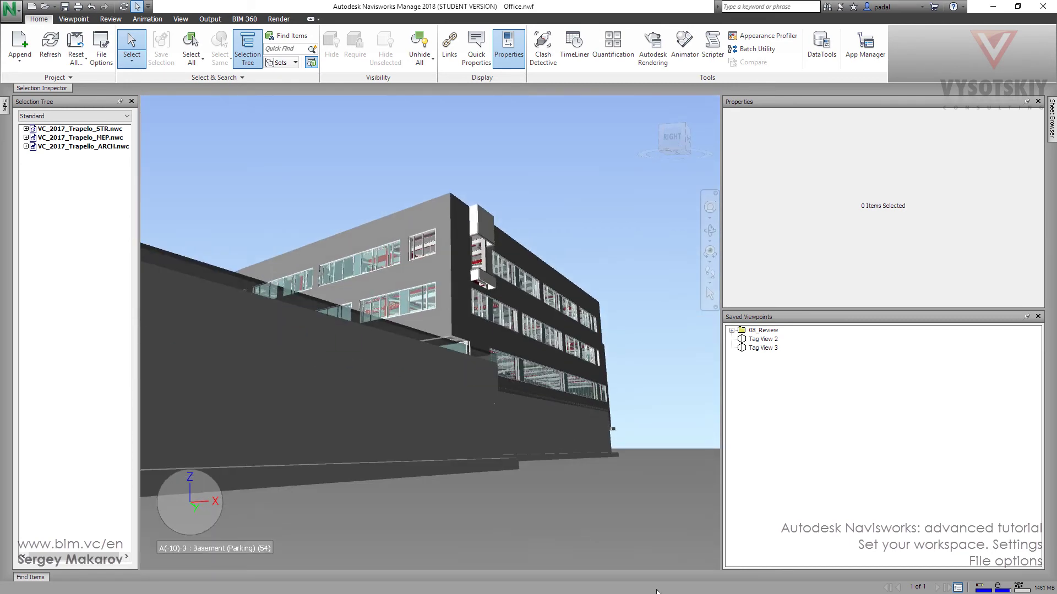
left_click_drag(682, 142, 684, 215)
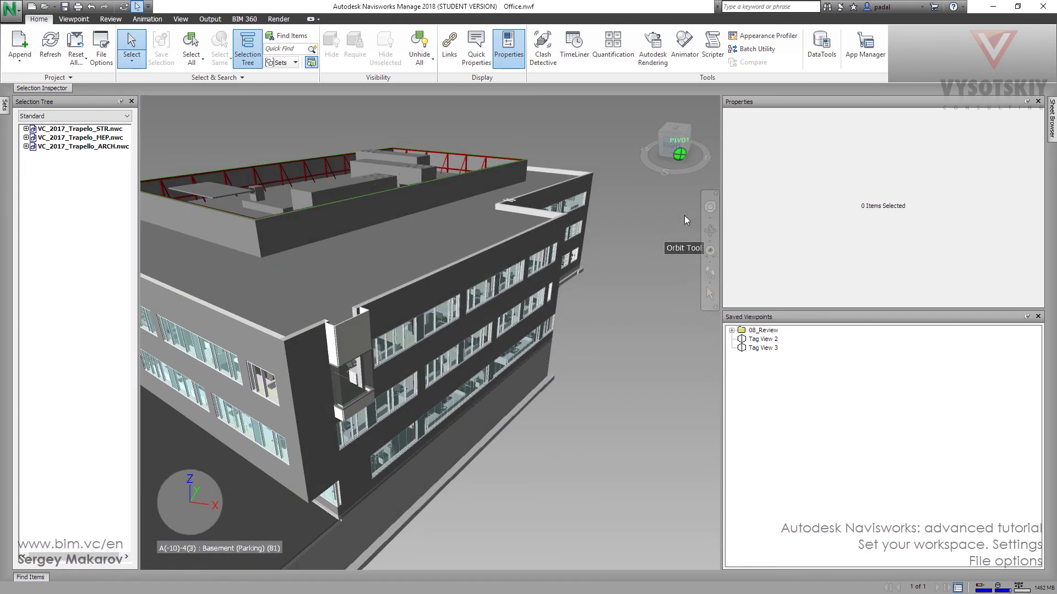
middle_click_drag(452, 254, 583, 179)
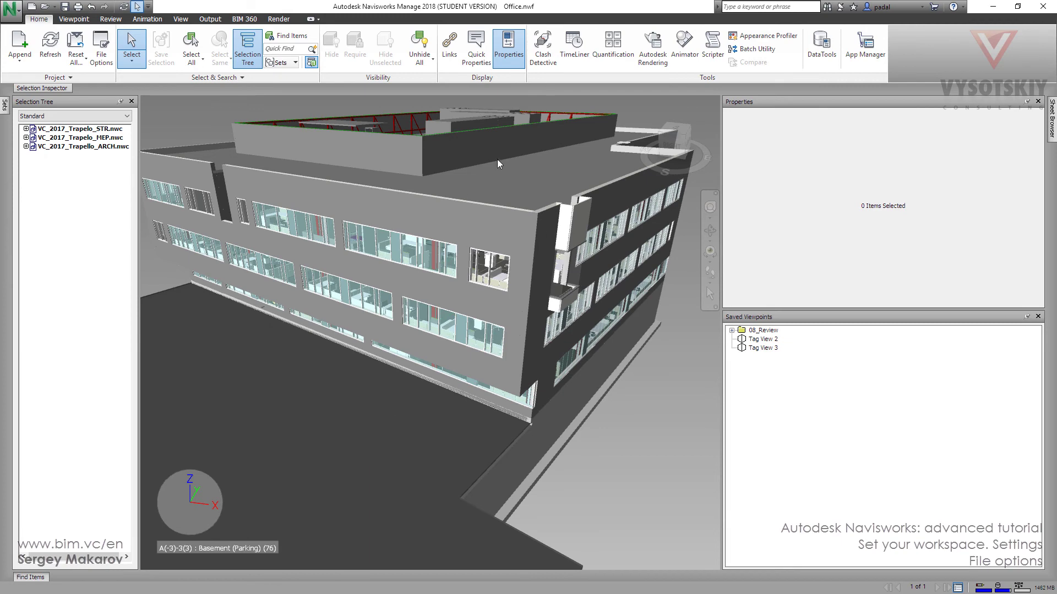
scroll(519, 376, "down", 3)
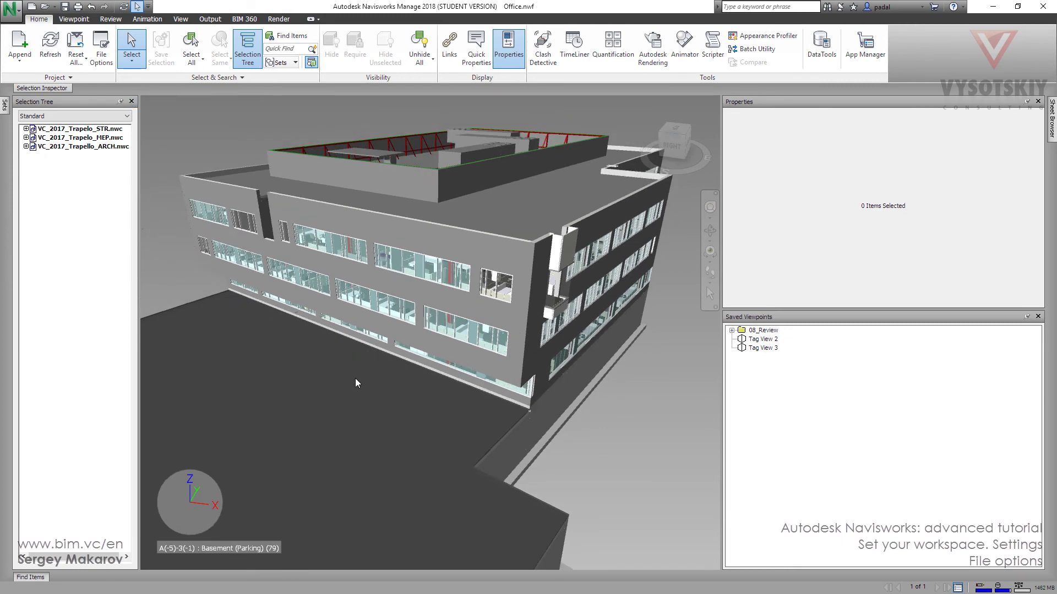
scroll(355, 380, "up", 3)
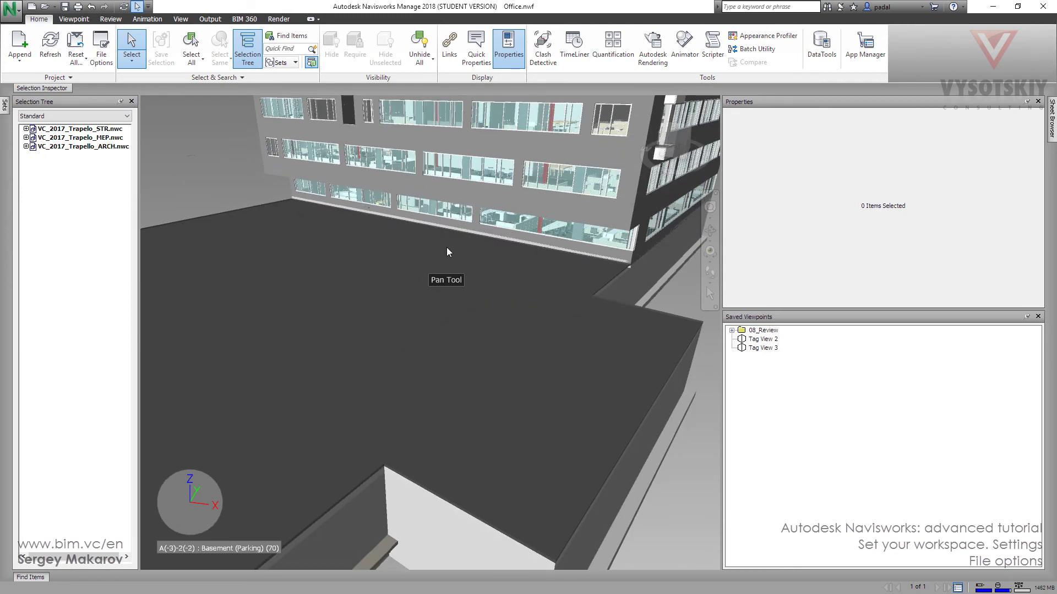
Change the Up Z orientation value to -1 and view the inverted building from a low side angle.
left_click(103, 55)
left_click(475, 197)
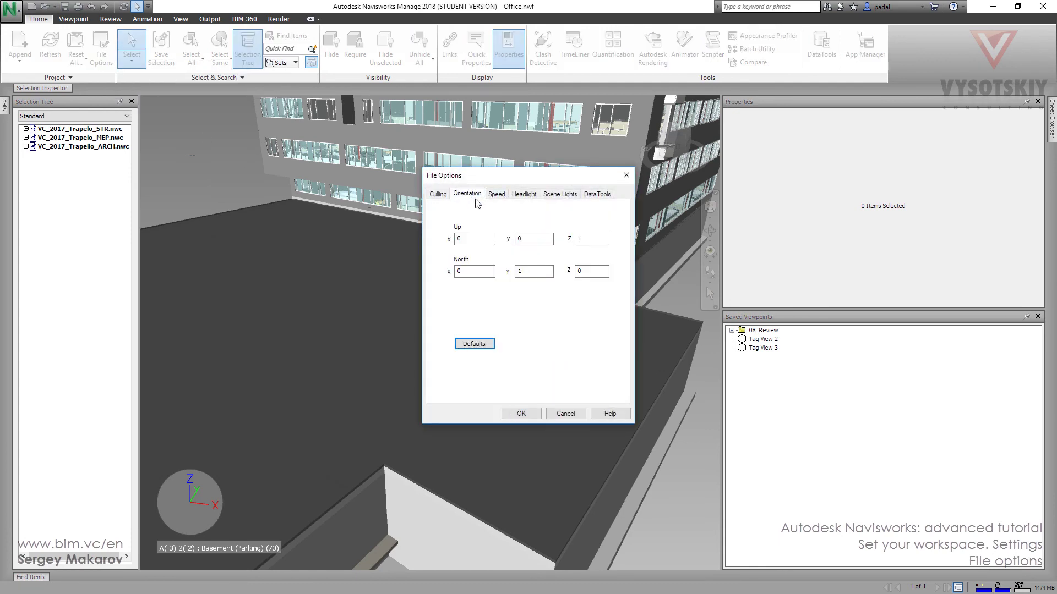
double_click(579, 240)
type("-")
left_click(521, 413)
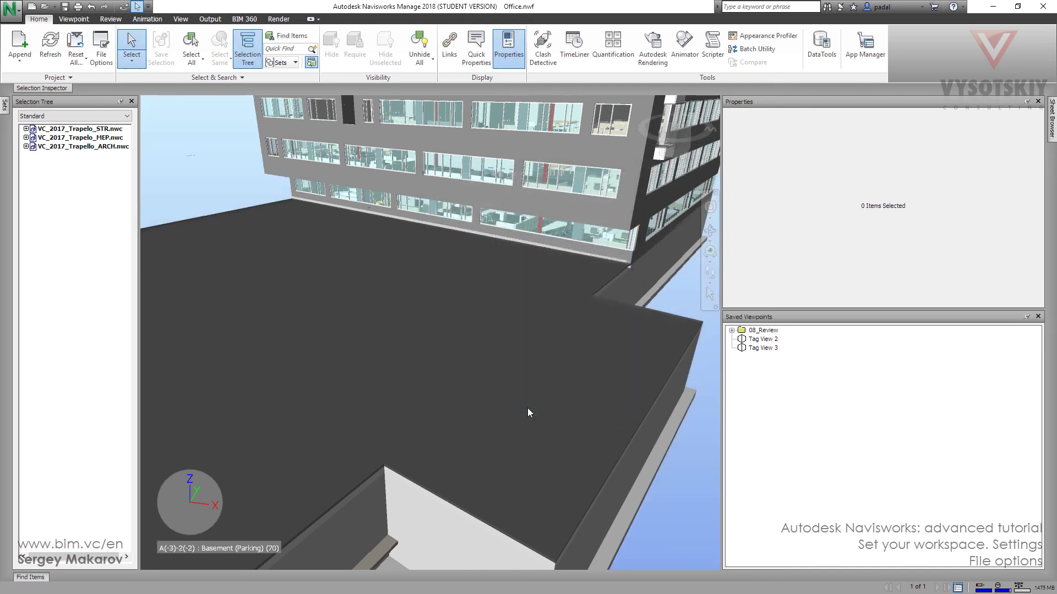
middle_click_drag(493, 443, 516, 251)
scroll(473, 426, "down", 5)
mouse_move(684, 147)
left_mouse_down()
mouse_move(685, 134)
mouse_move(674, 170)
mouse_move(671, 132)
mouse_move(669, 157)
left_mouse_up()
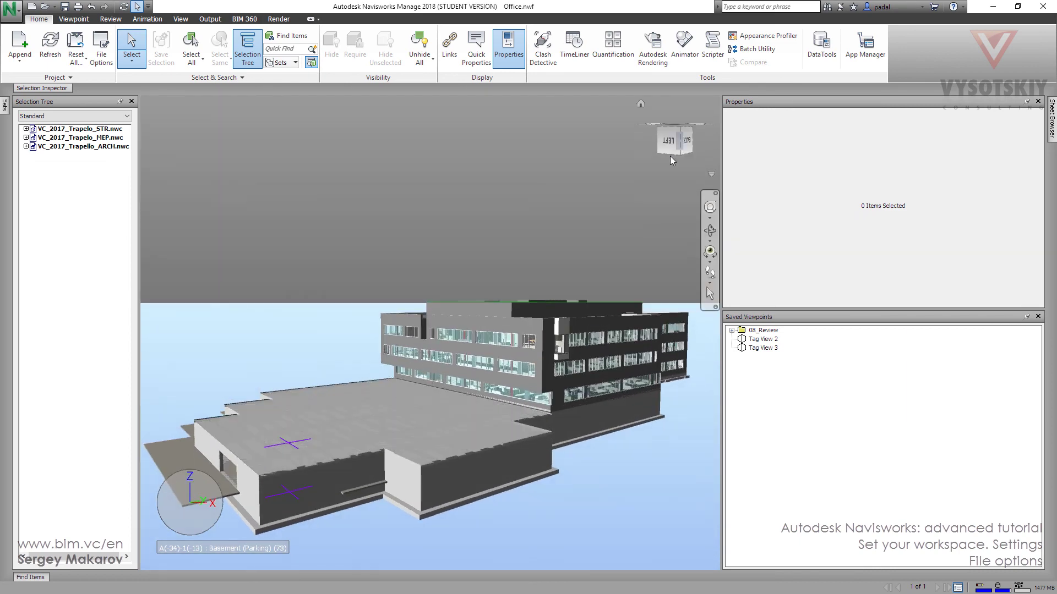
On the Orientation tab of File Options, change the Up Z value from -1 to 1.
left_click(100, 58)
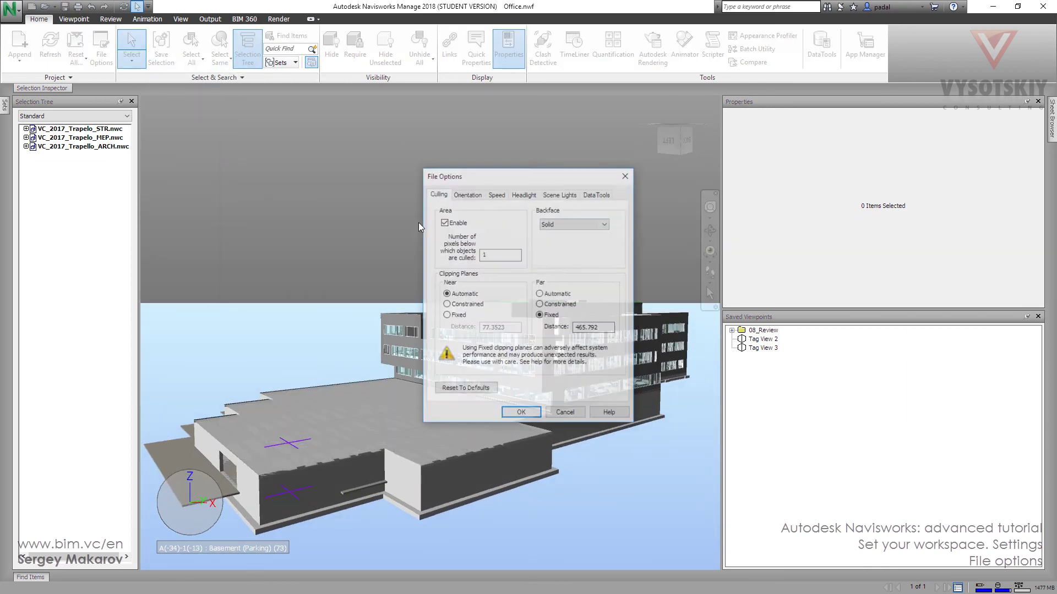
left_click(466, 194)
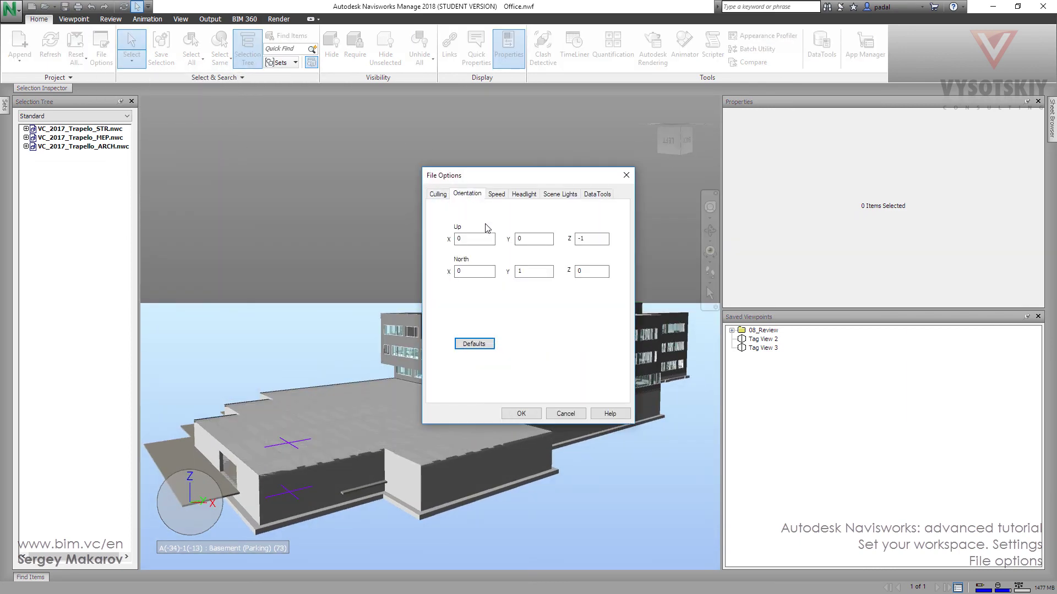
left_click_drag(586, 238, 569, 240)
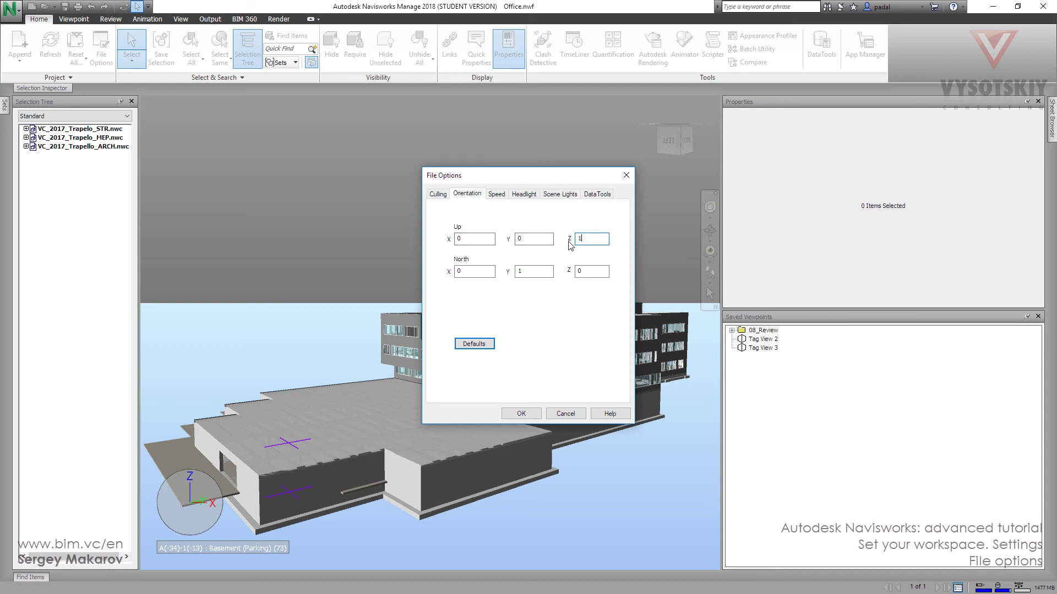